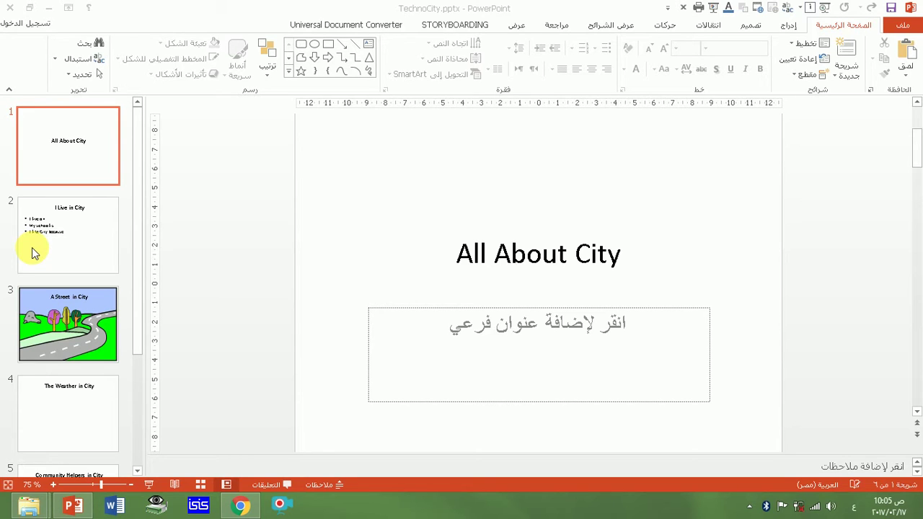
Browse the slides from The Weather in City to City is a great place!, then return to the title slide.
click(72, 400)
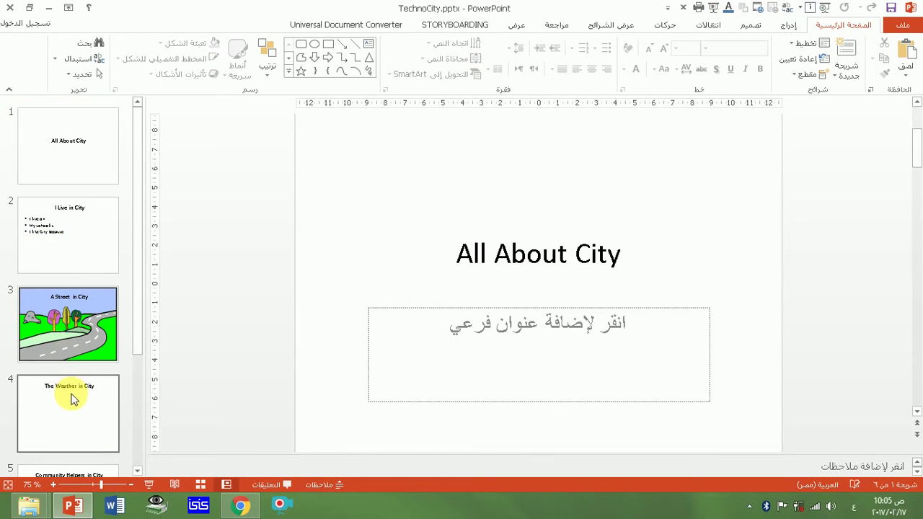
scroll(72, 403, down, 2)
scroll(72, 432, down, 1)
click(73, 453)
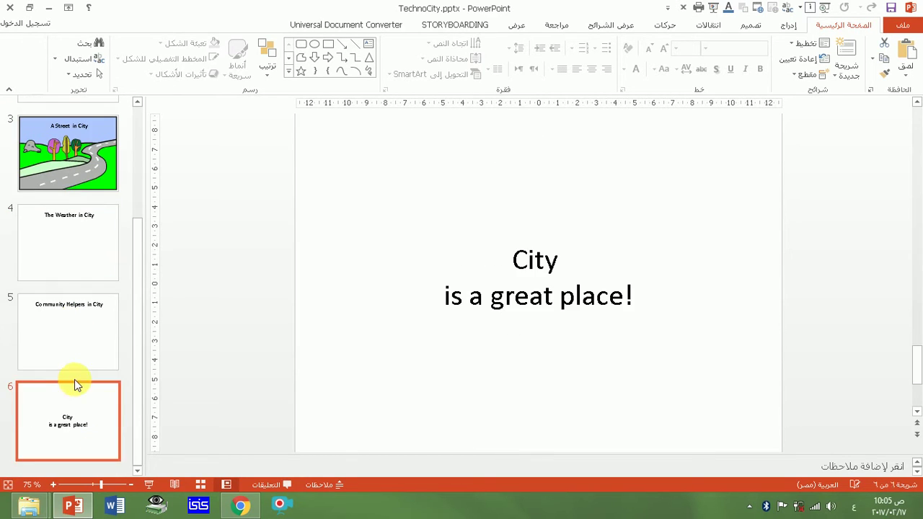
click(77, 341)
scroll(78, 341, up, 3)
click(88, 167)
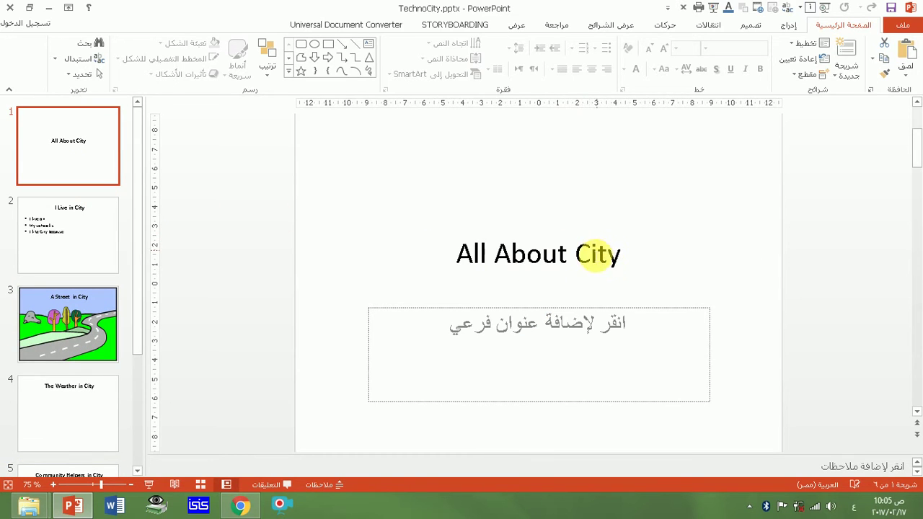
Locate and select the word City in the titles of slides 1 through 4.
drag(576, 254, 627, 256)
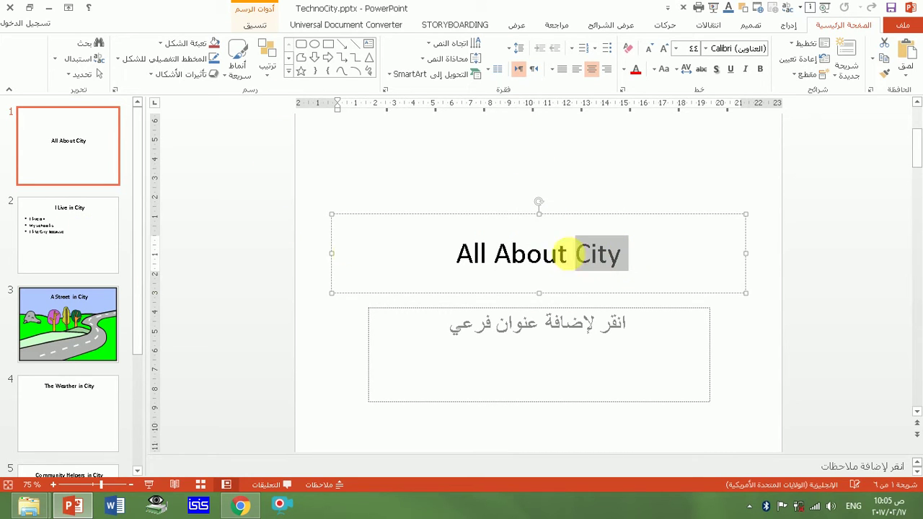
click(90, 221)
click(587, 147)
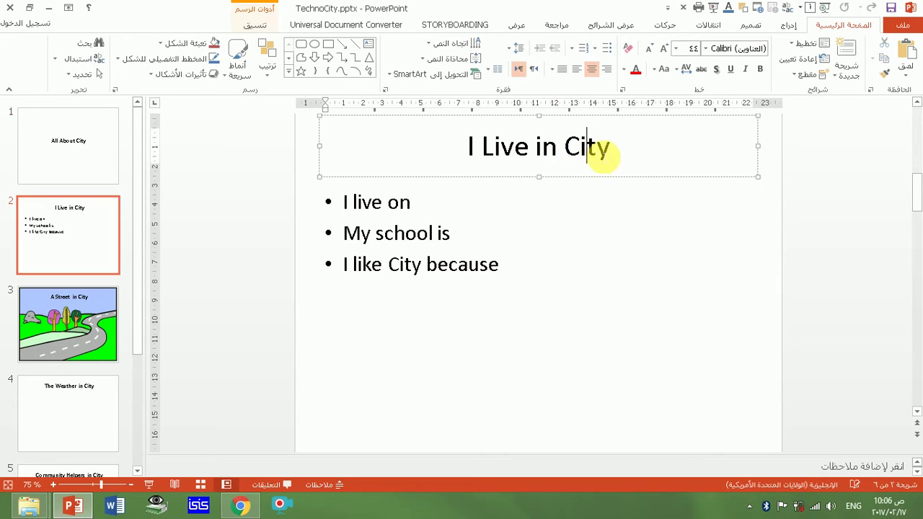
click(72, 334)
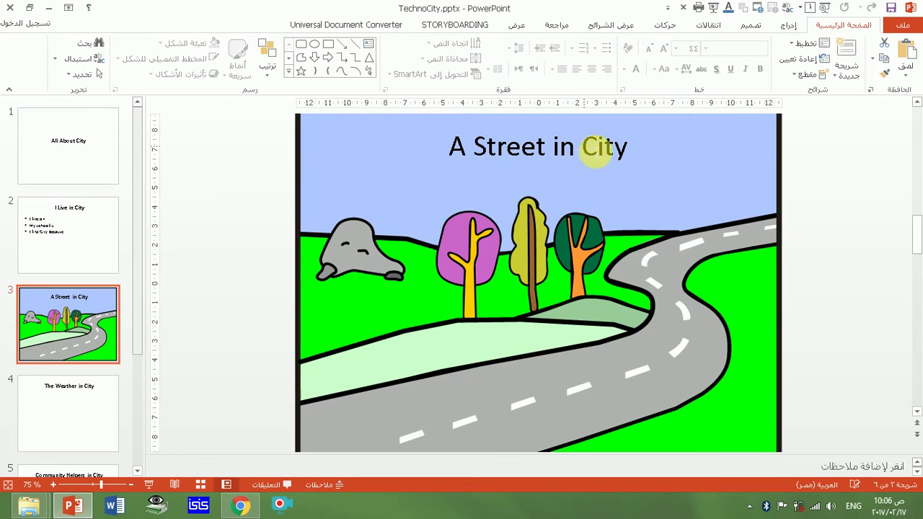
double_click(597, 148)
click(86, 397)
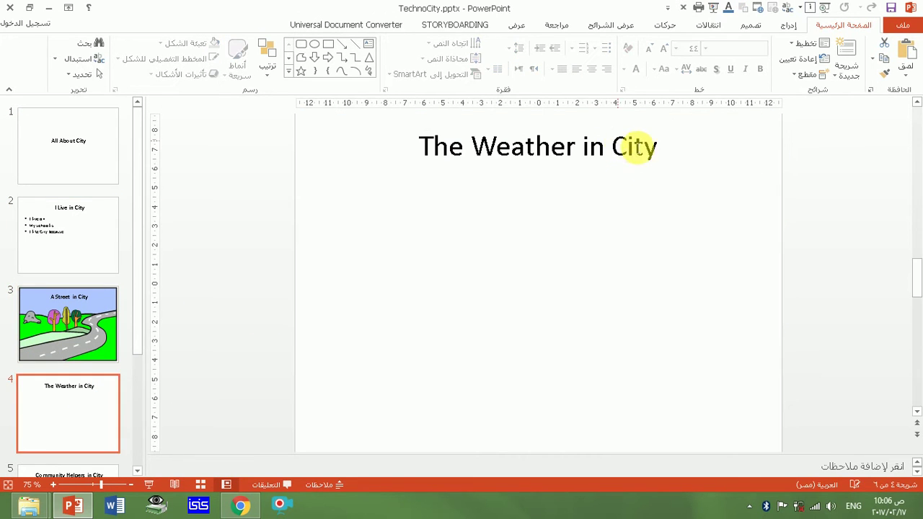
double_click(636, 146)
Select City in the slide 5 title and in slide 6's 'City is a great place!' text.
click(75, 389)
scroll(72, 360, down, 3)
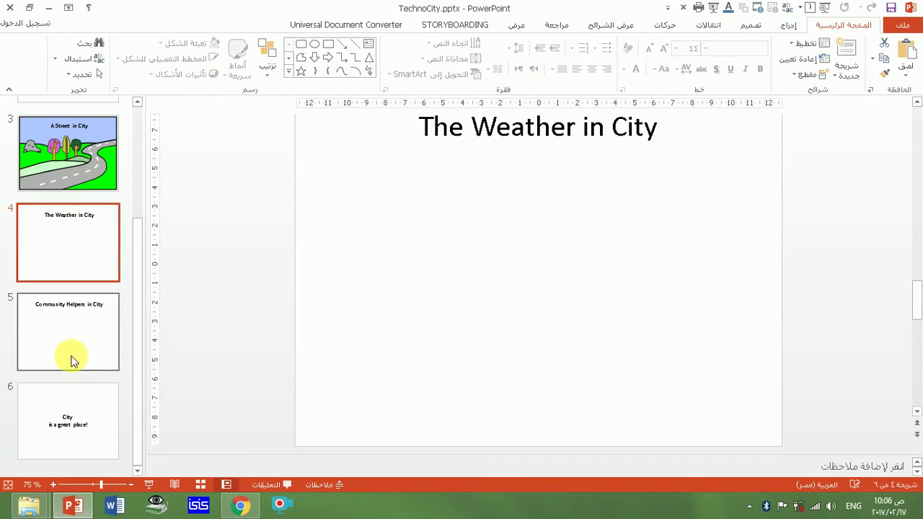
click(72, 361)
double_click(670, 127)
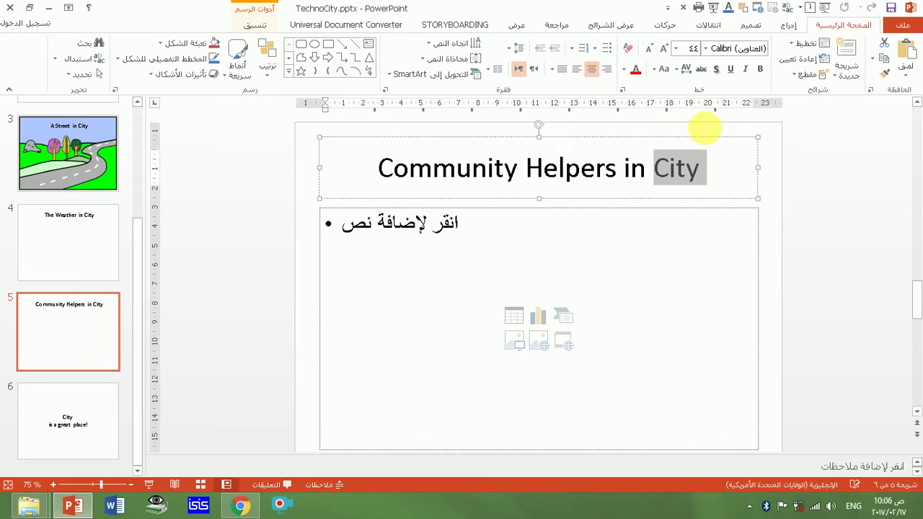
click(115, 412)
click(511, 279)
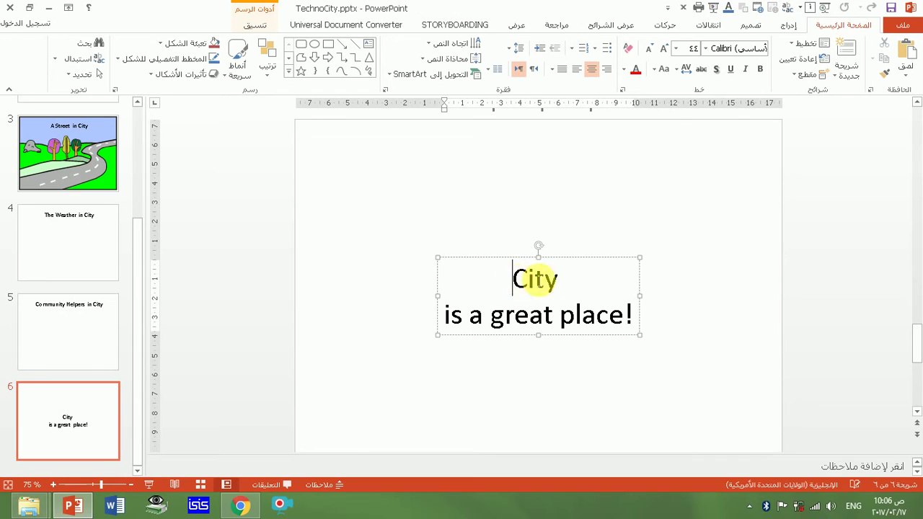
double_click(535, 279)
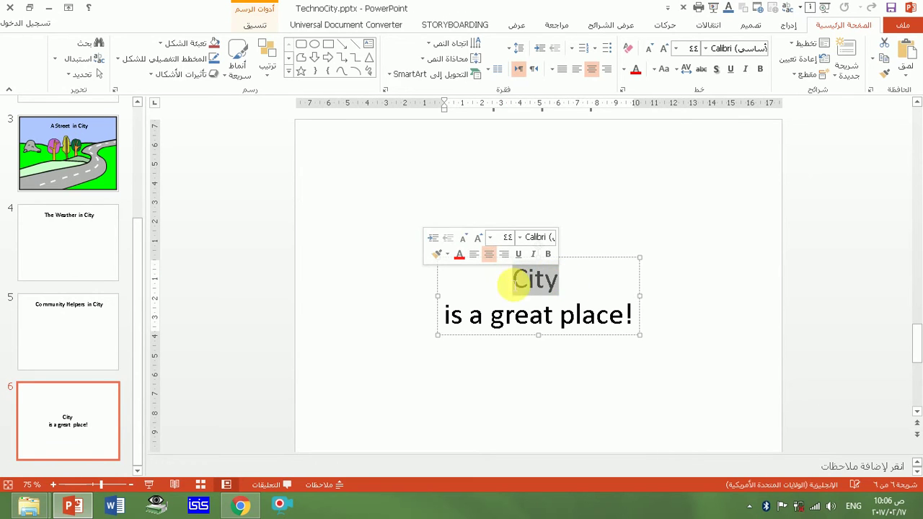
click(72, 418)
Replace City with Egypt in slide 1's title so it reads 'All About Egypt'.
scroll(43, 310, up, 5)
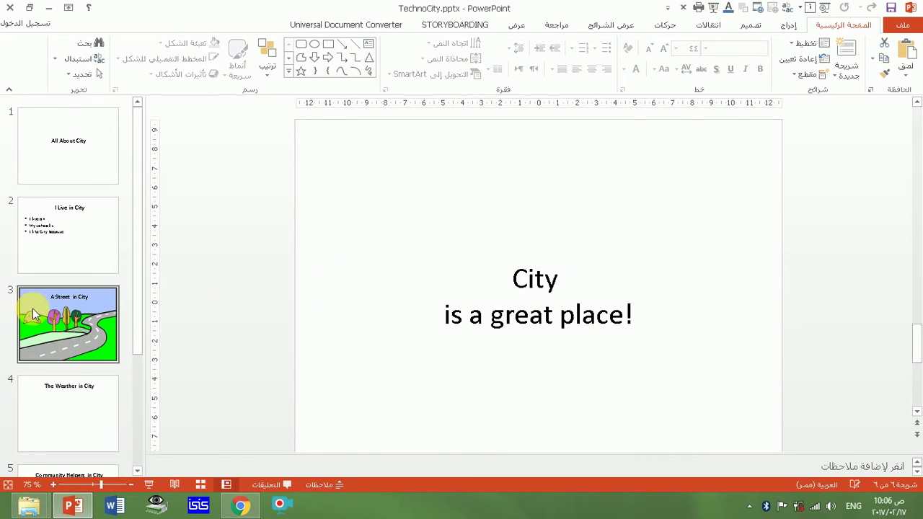
click(92, 173)
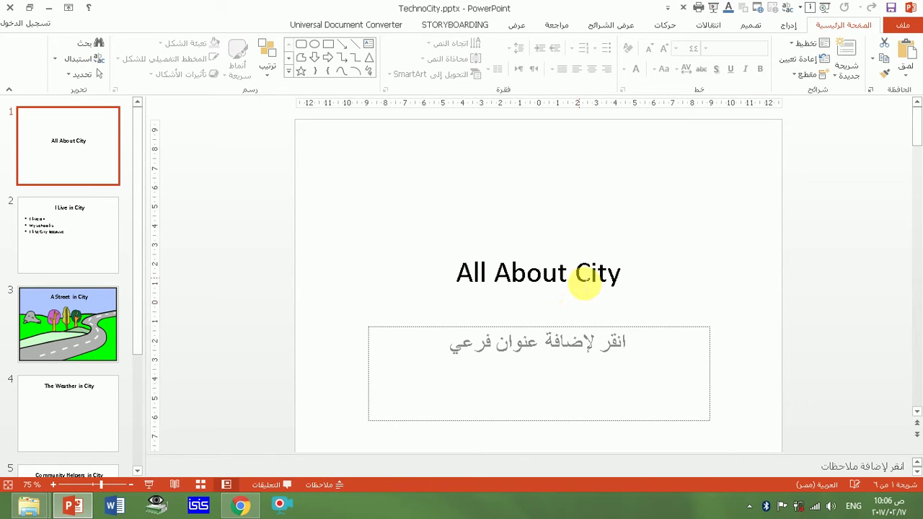
drag(576, 274, 625, 281)
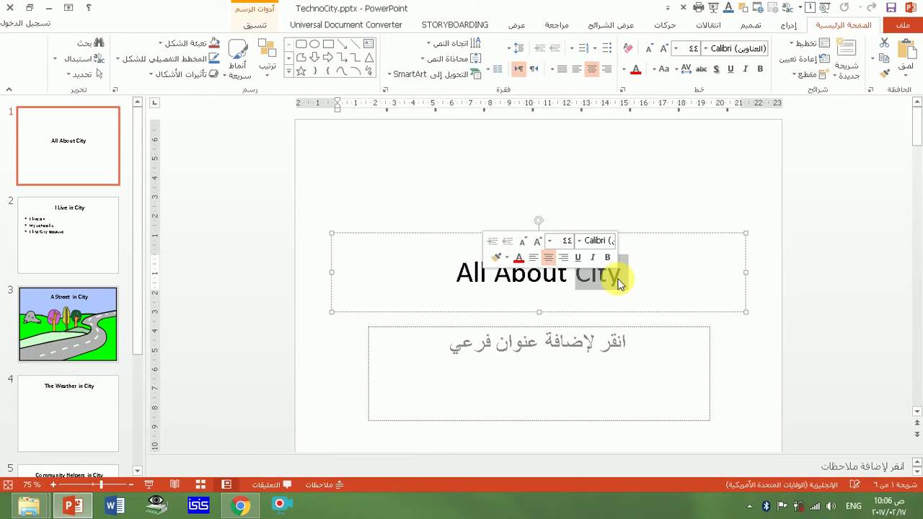
text(E)
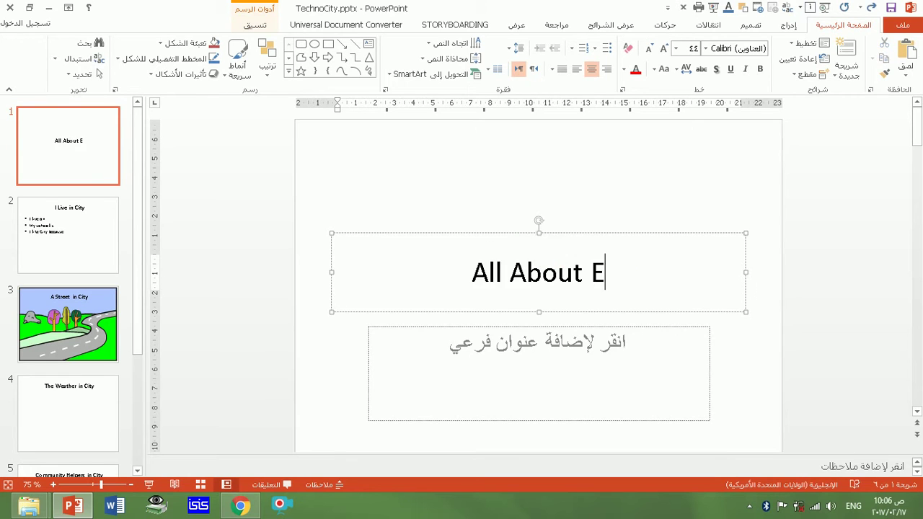
text(gypt)
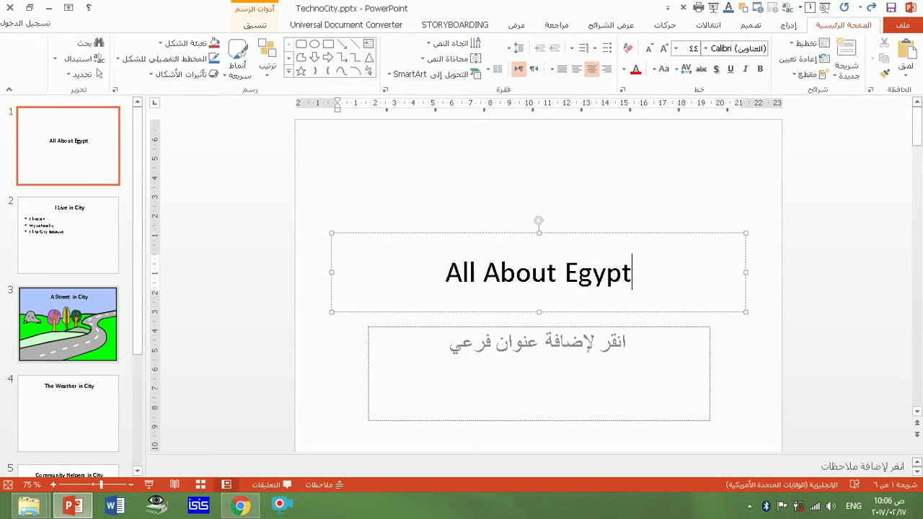
View slide 2, I Live in City, then scroll the thumbnails back to slide 1.
click(32, 265)
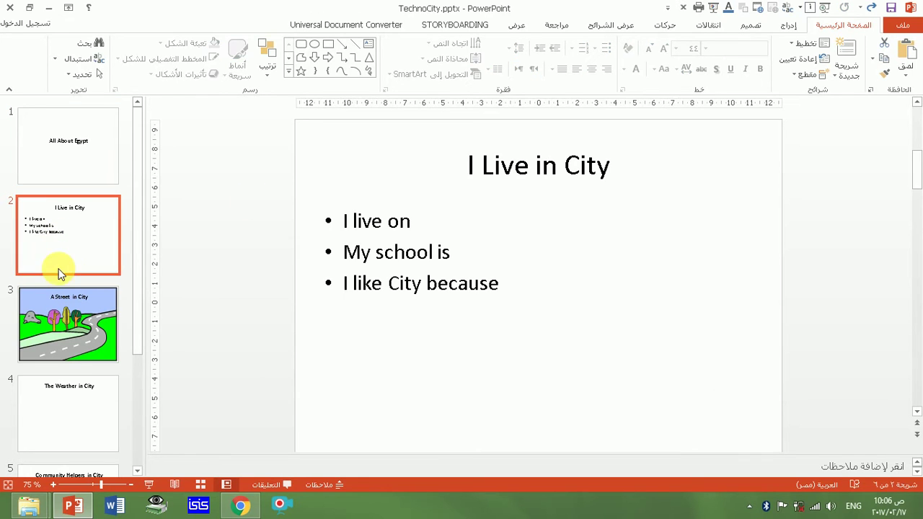
scroll(58, 231, down, 3)
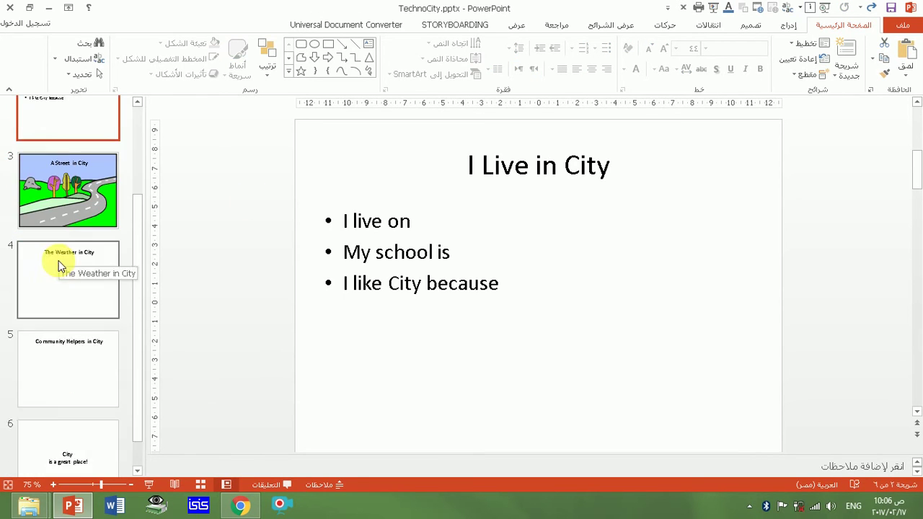
scroll(59, 324, down, 1)
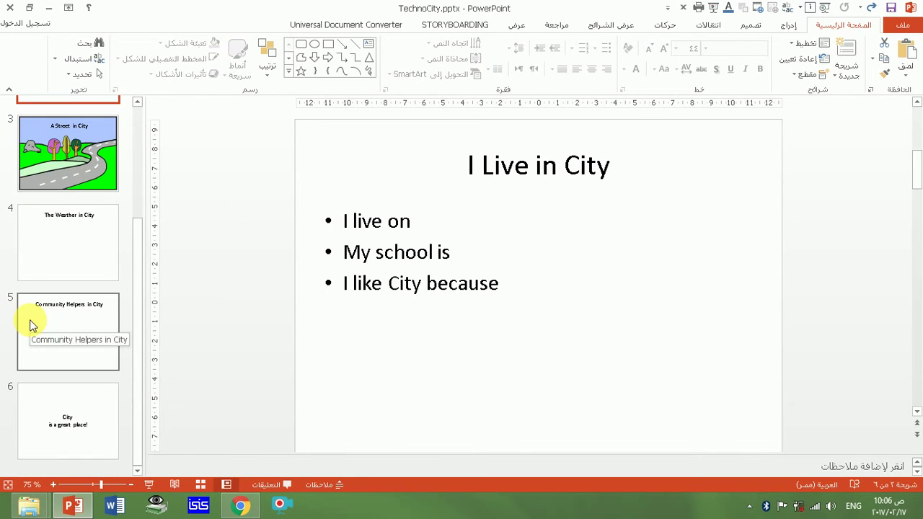
scroll(33, 288, up, 3)
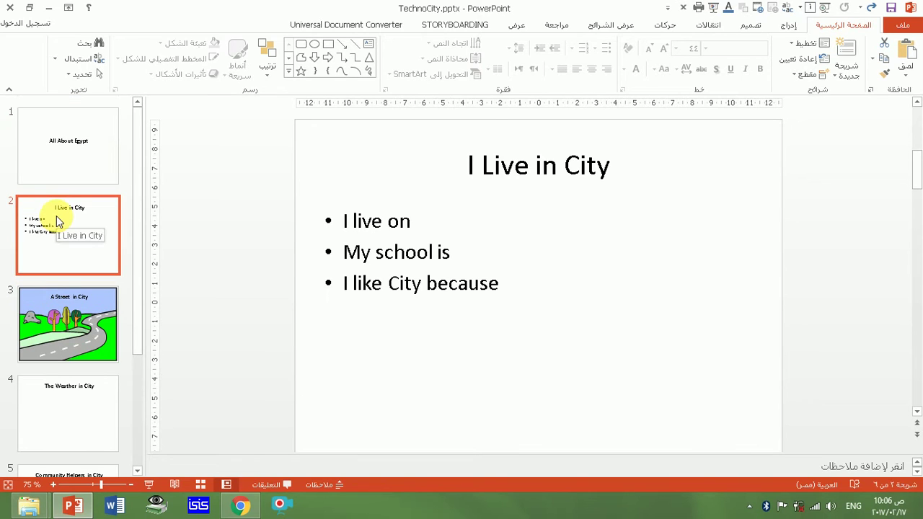
click(63, 152)
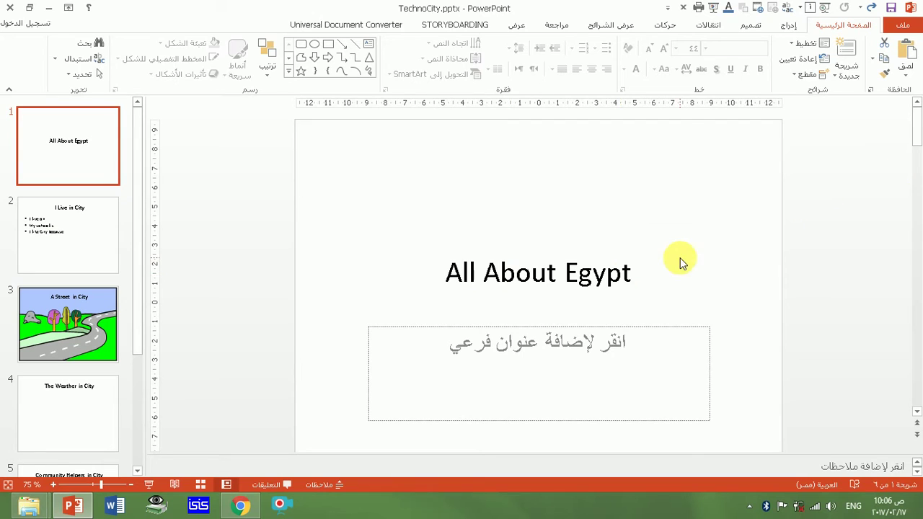
Undo the edit so the title reads 'All About City', then step through the thumbnails back to slide 1.
key(ctrl+z)
click(581, 198)
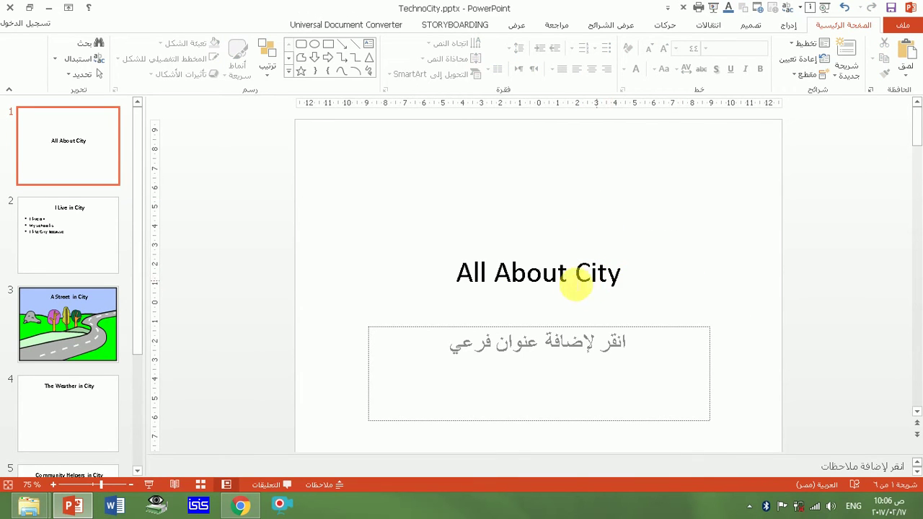
click(72, 303)
click(71, 398)
click(69, 324)
click(65, 234)
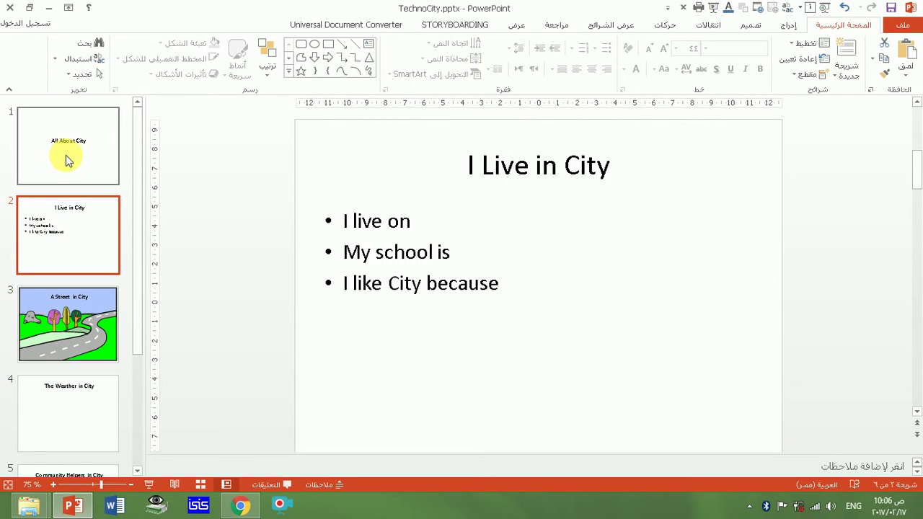
click(66, 156)
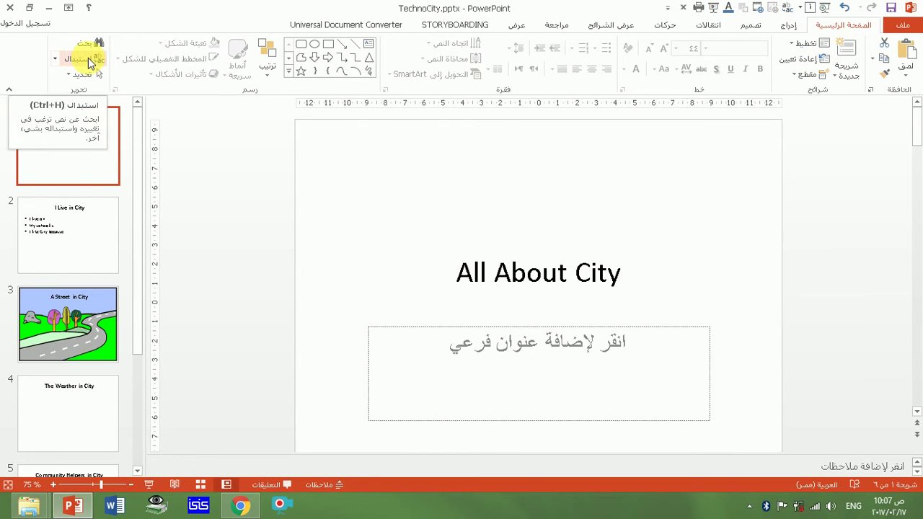
Open Replace, move it off the title, and enter 'city' to find and 'Egypt' to replace with.
click(88, 61)
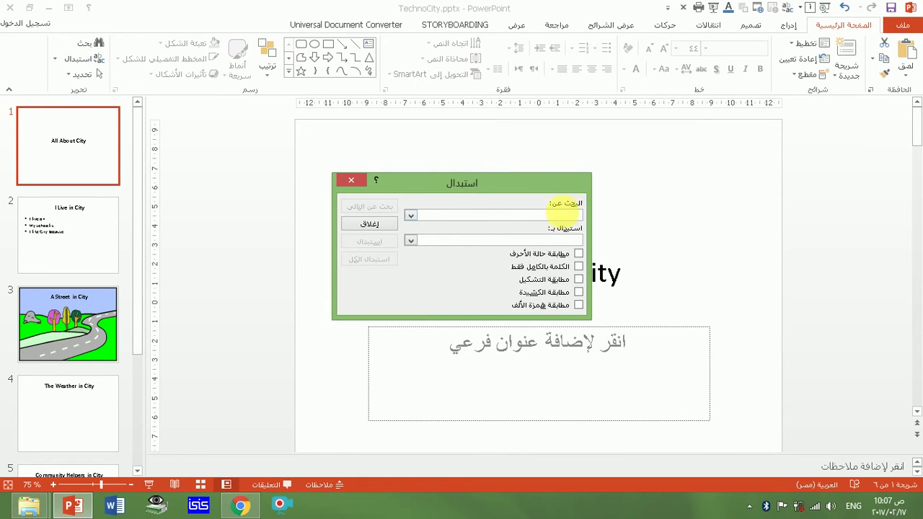
drag(546, 189, 495, 199)
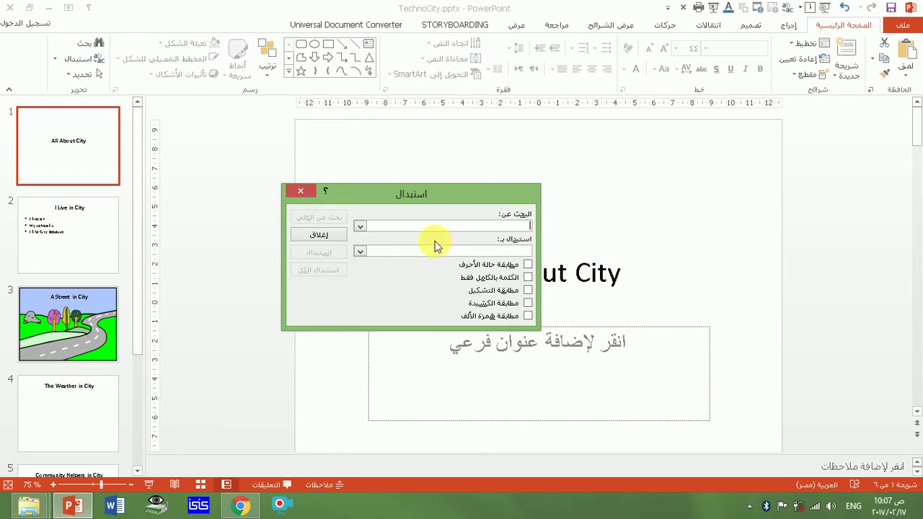
text(city)
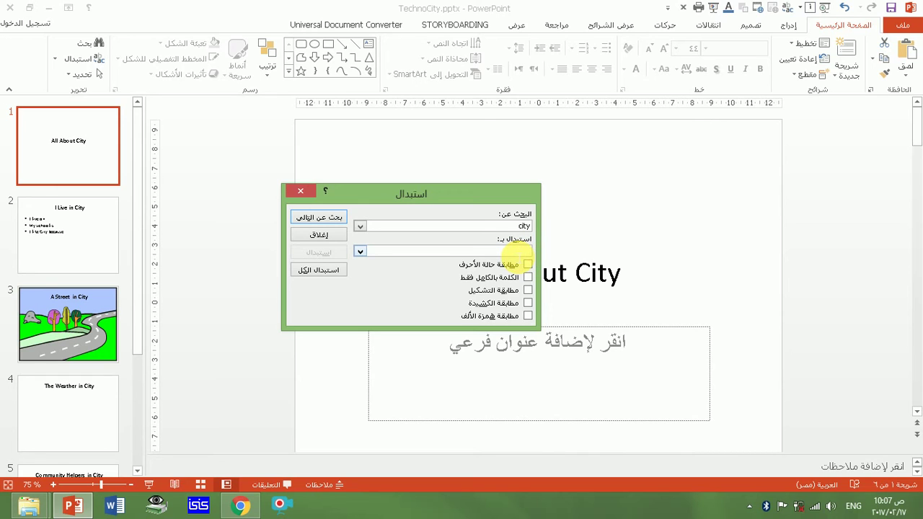
text(Egypt)
double_click(515, 225)
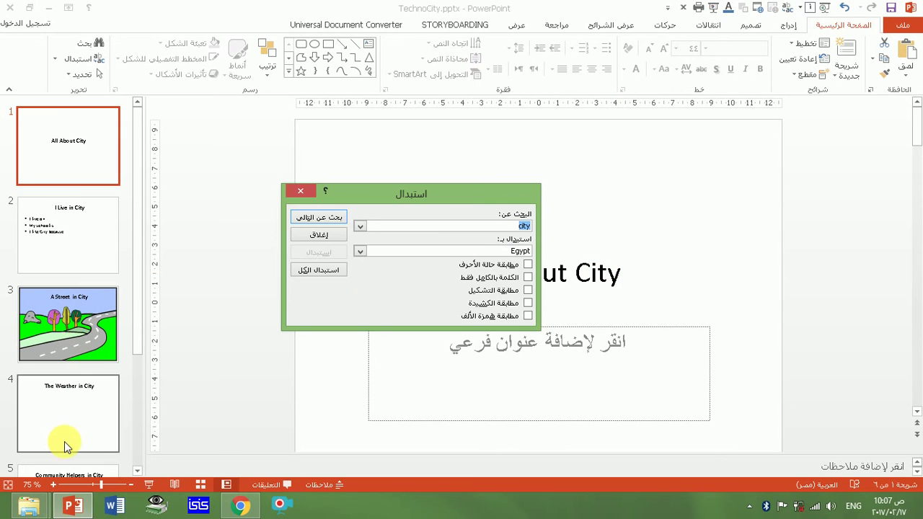
double_click(519, 250)
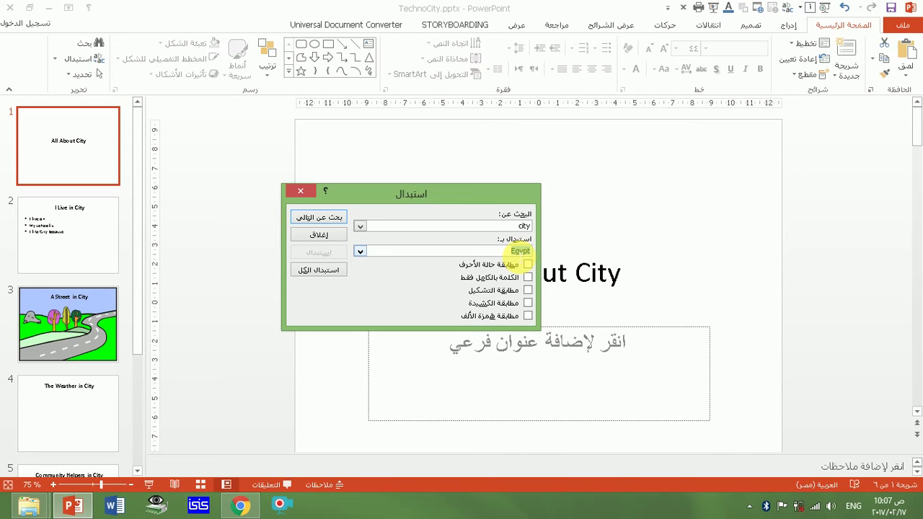
double_click(519, 252)
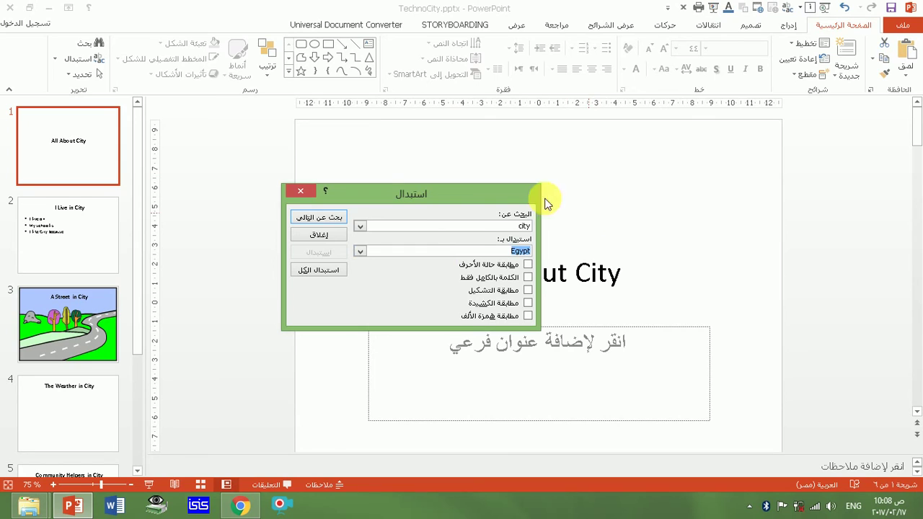
Run Replace All to swap city for Egypt across all six slides, making 8 replacements.
click(314, 272)
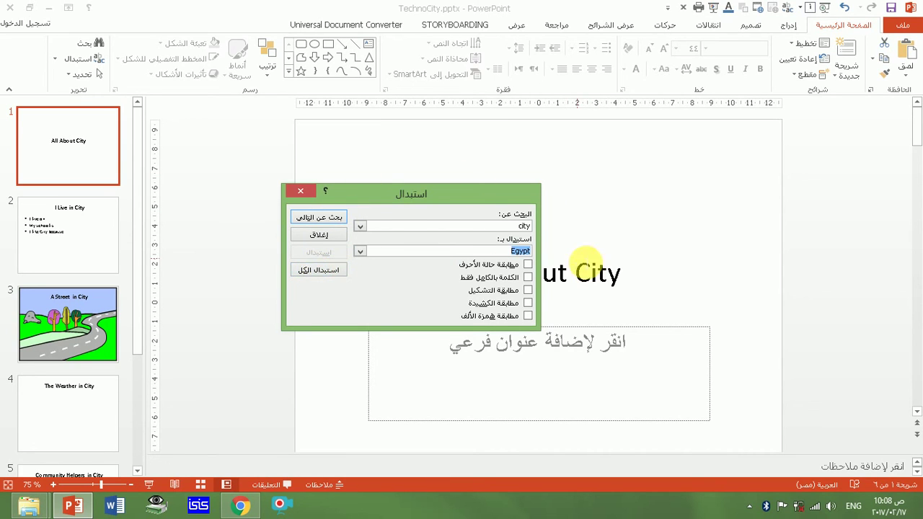
click(322, 274)
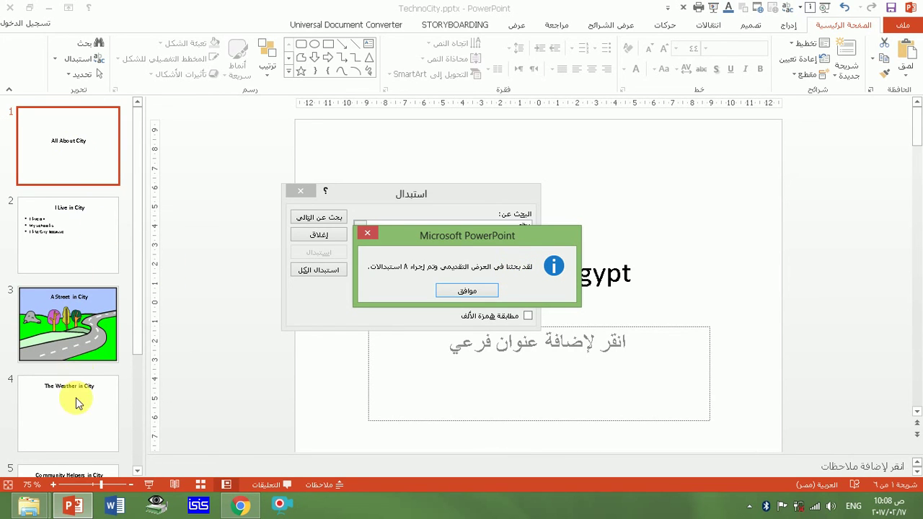
Dismiss the replacement count, close the Replace window, and check slides 2 through 6 for Egypt.
click(473, 289)
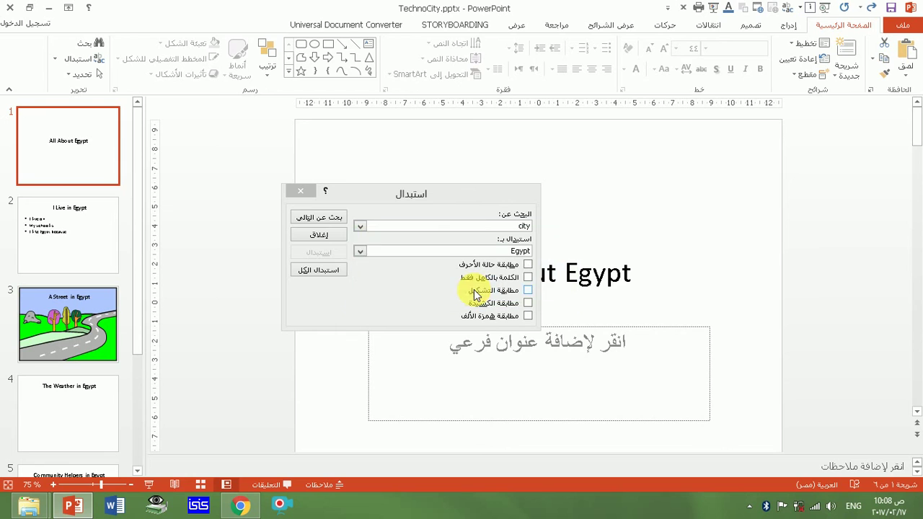
click(297, 192)
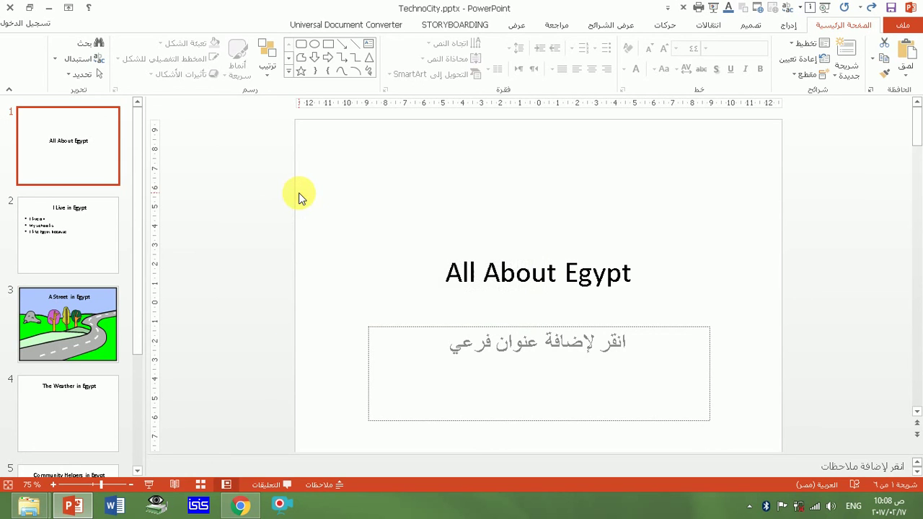
click(77, 229)
click(74, 313)
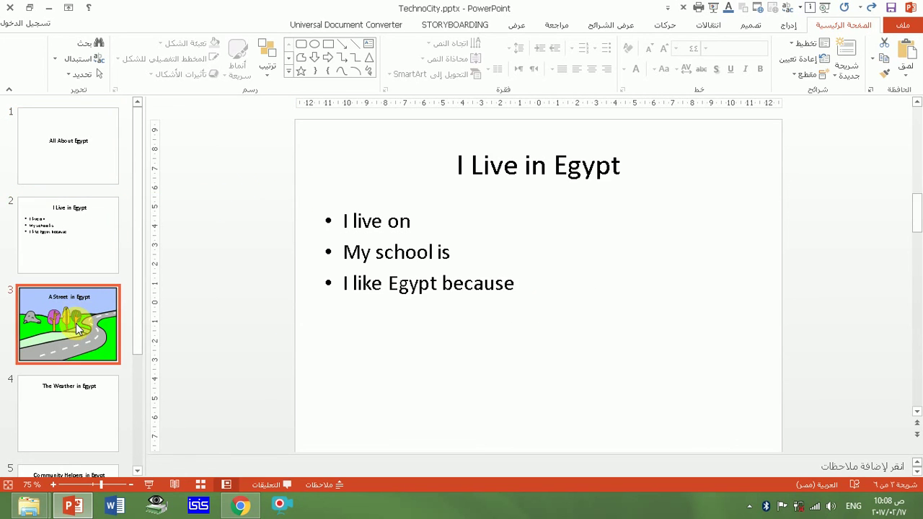
click(78, 410)
scroll(76, 403, down, 1)
click(74, 401)
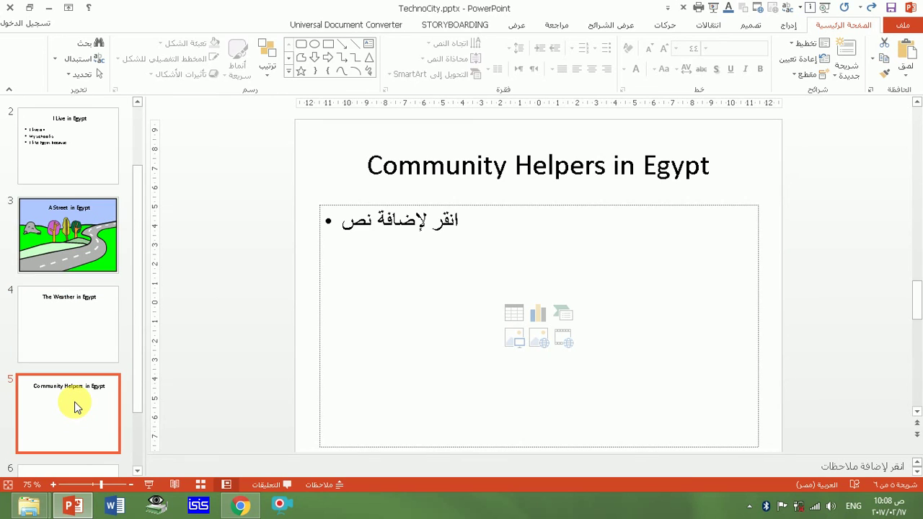
scroll(74, 401, down, 1)
click(75, 402)
Step back through the Egypt slides to slide 1 and confirm its title reads 'All About Egypt'.
click(76, 359)
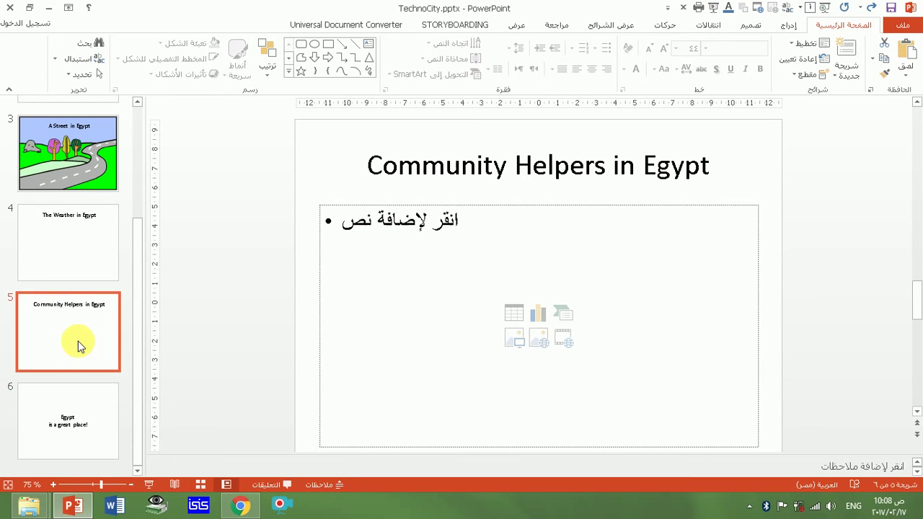
click(82, 252)
scroll(82, 245, up, 3)
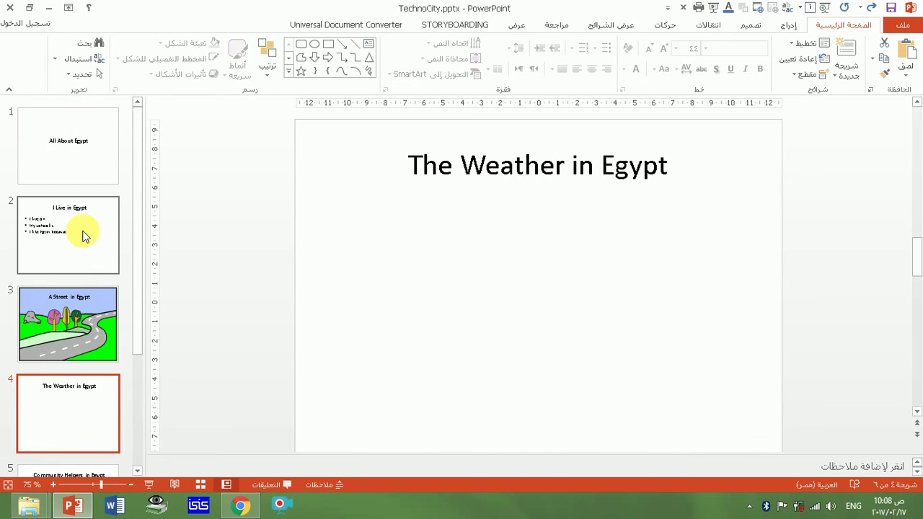
click(82, 233)
click(82, 174)
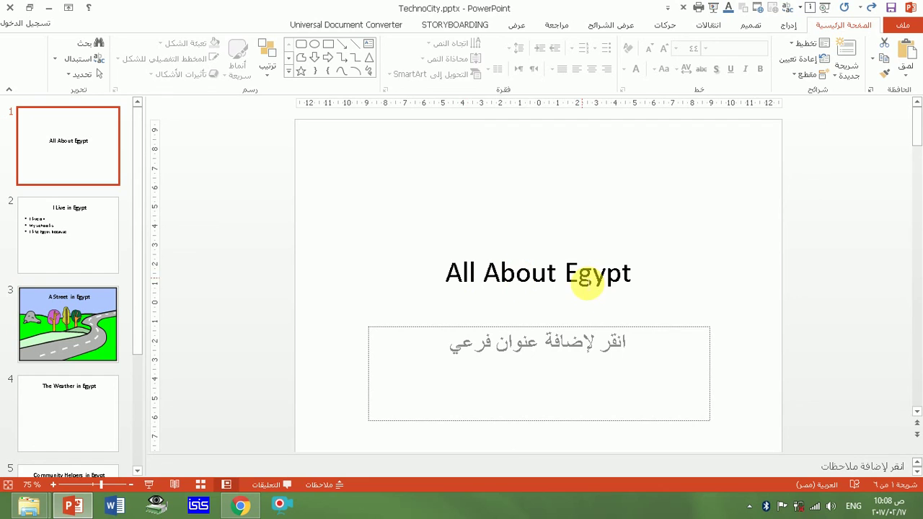
click(584, 275)
drag(582, 274, 649, 278)
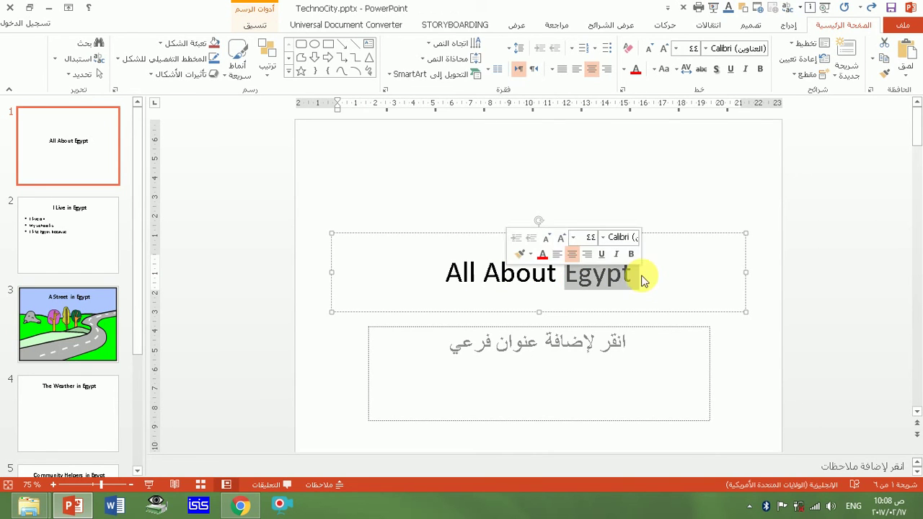
click(378, 196)
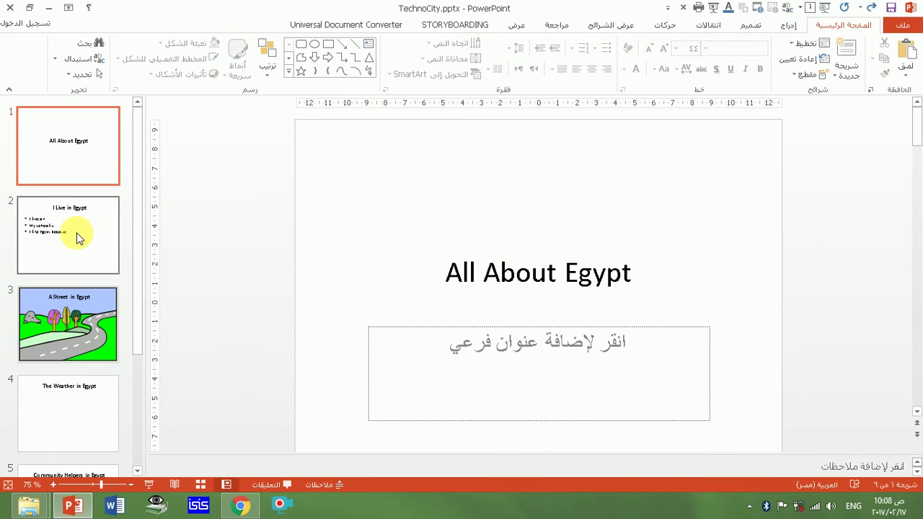